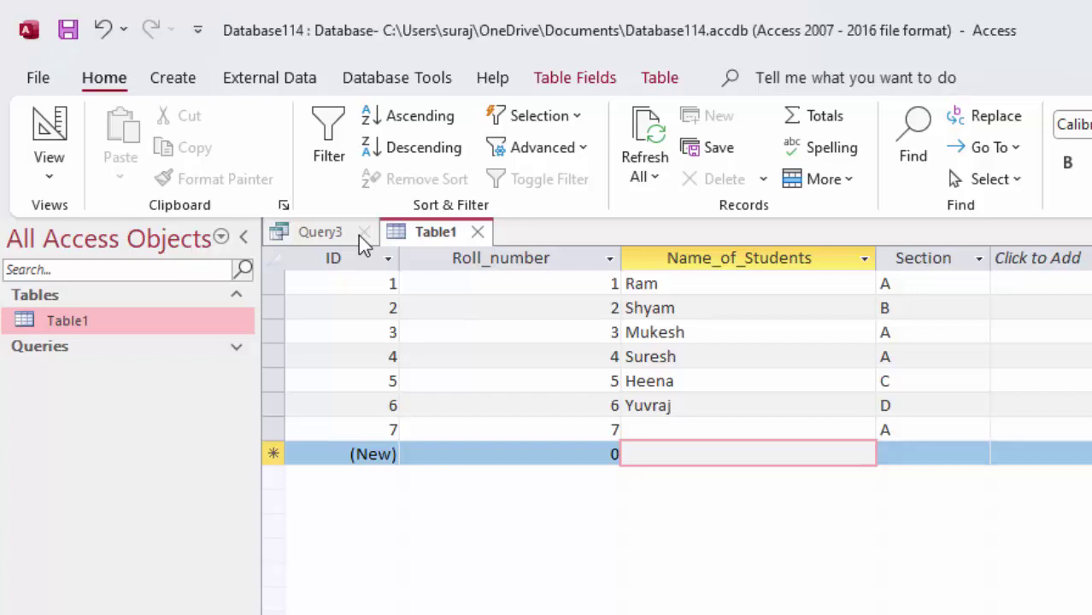
# Clear all the SQL text from the old Query3 draft and close it without saving
pyautogui.click(363, 233)
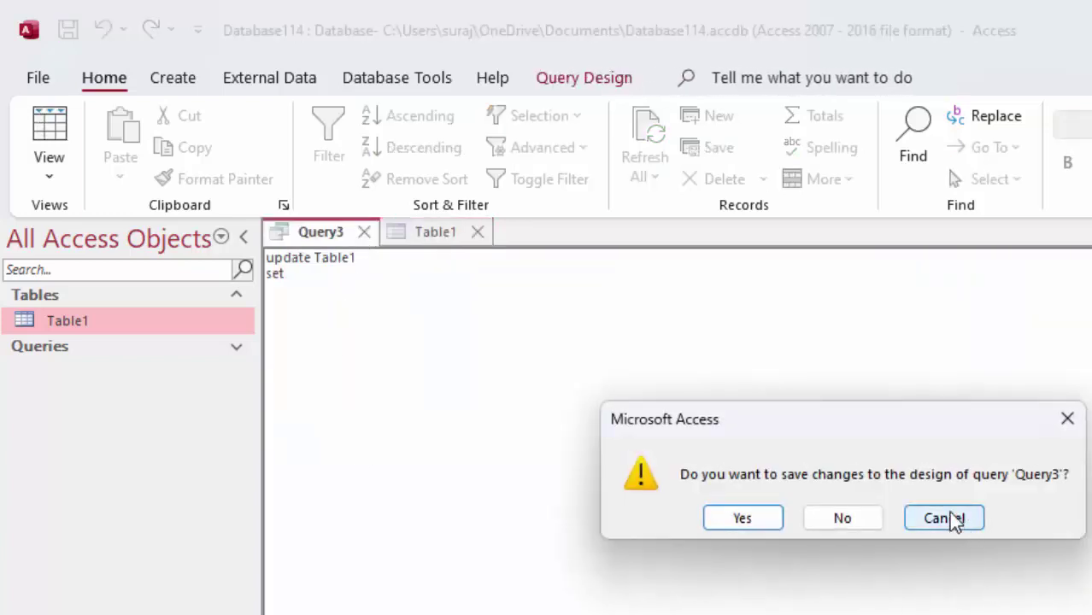
pyautogui.click(1069, 420)
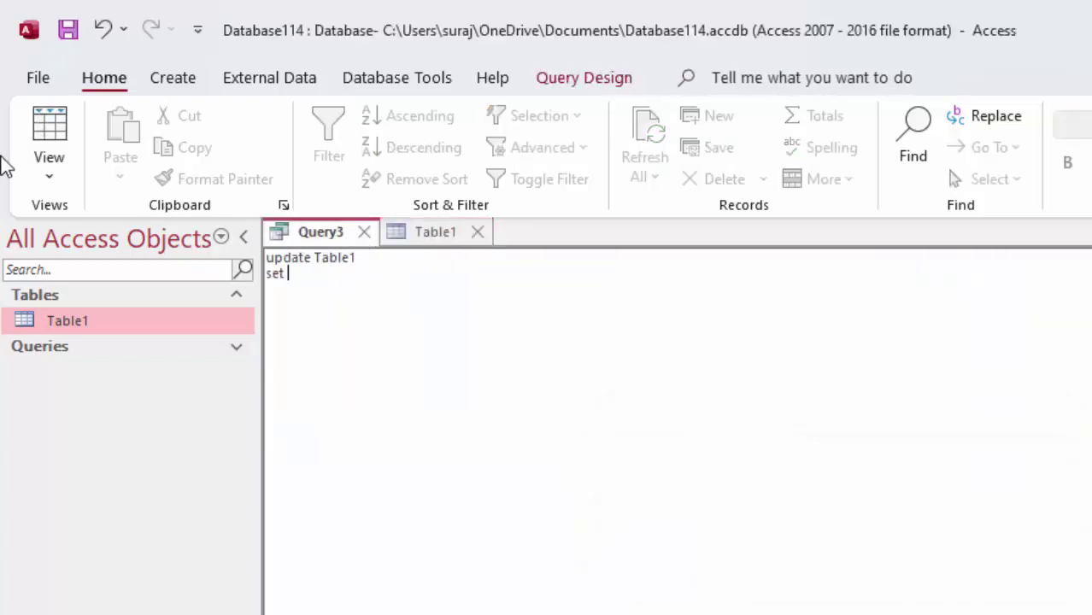
pyautogui.hotkey('ctrl', 'a')
pyautogui.press('Delete')
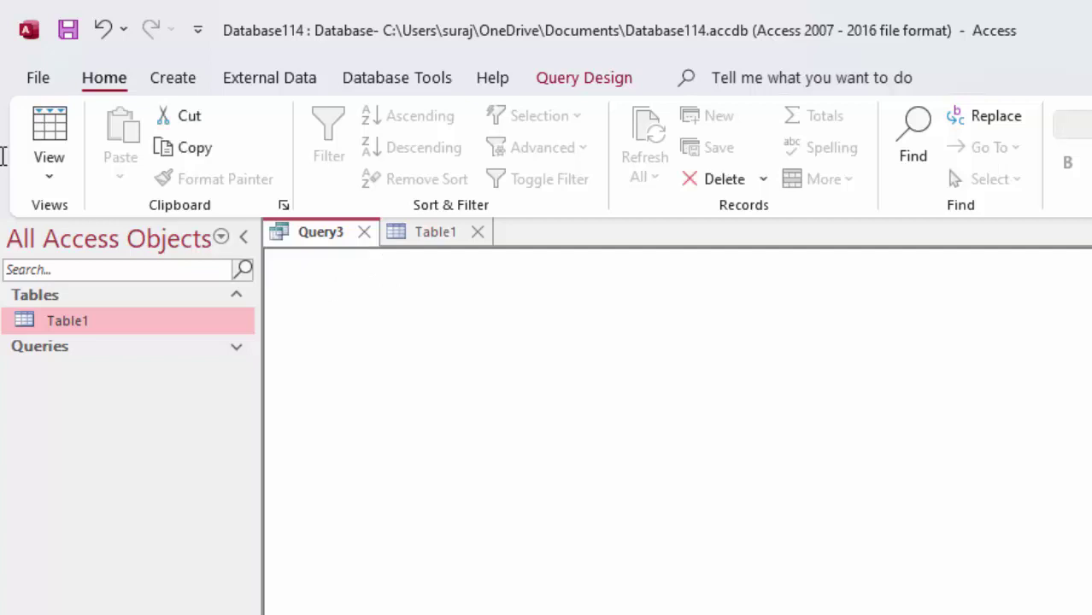
pyautogui.click(364, 231)
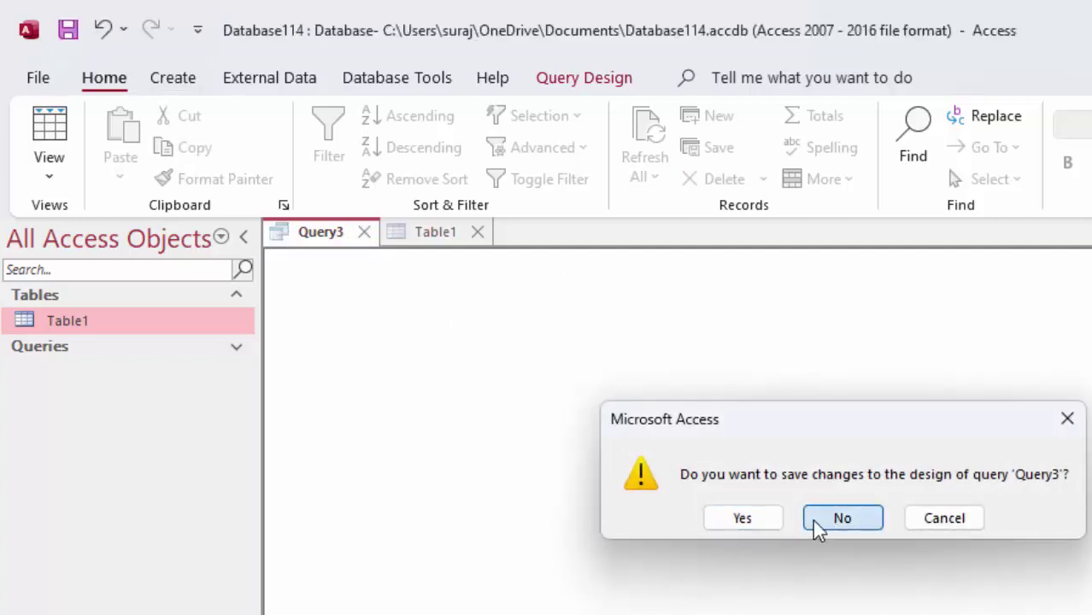
pyautogui.click(823, 519)
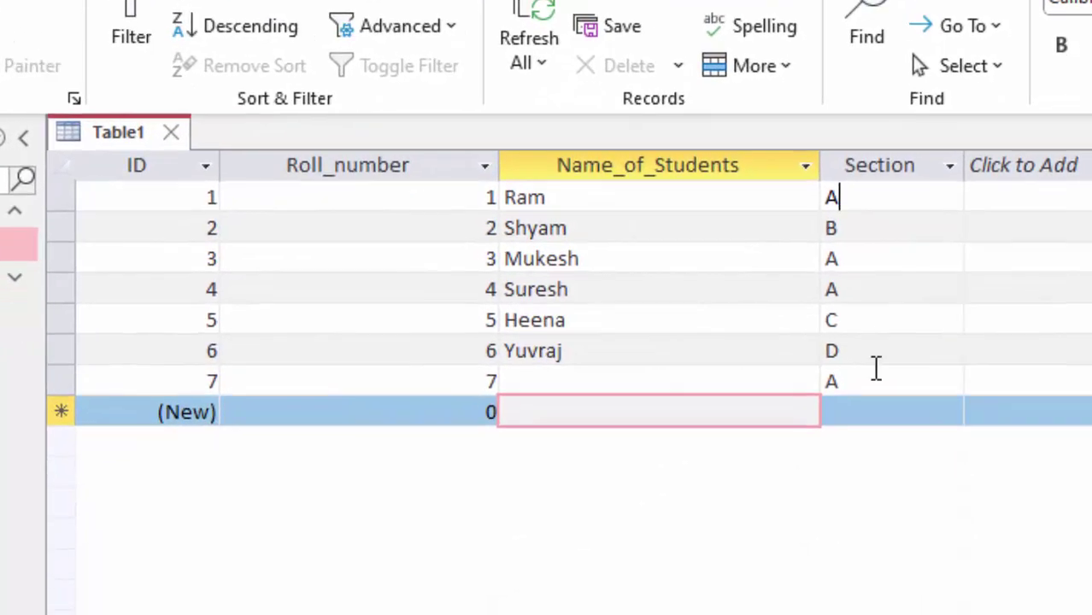
pyautogui.click(923, 266)
pyautogui.doubleClick(868, 377)
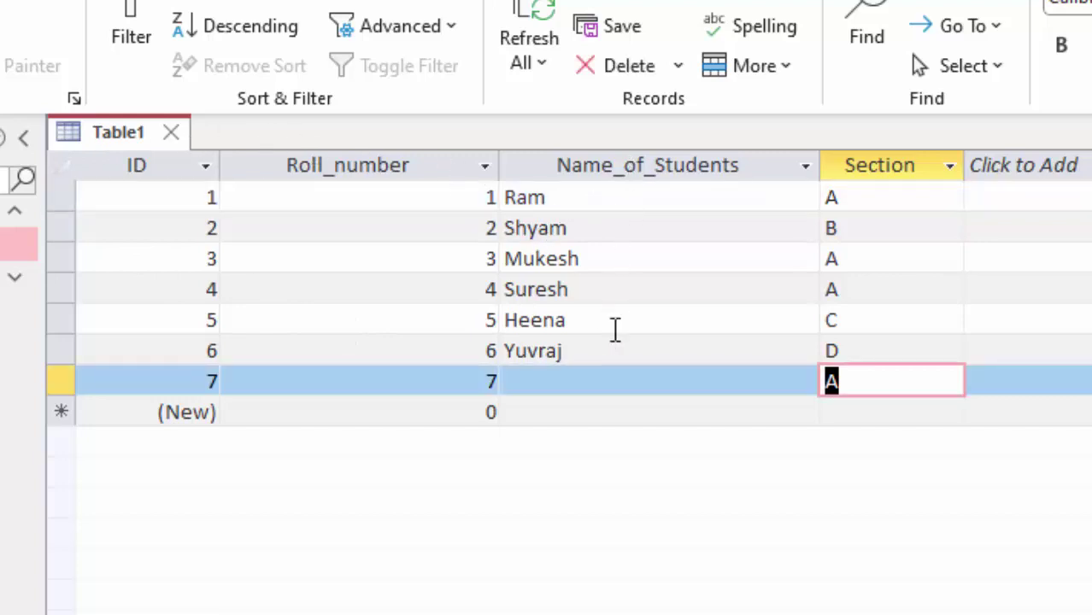
pyautogui.click(581, 381)
pyautogui.moveTo(466, 381); pyautogui.dragTo(520, 381)
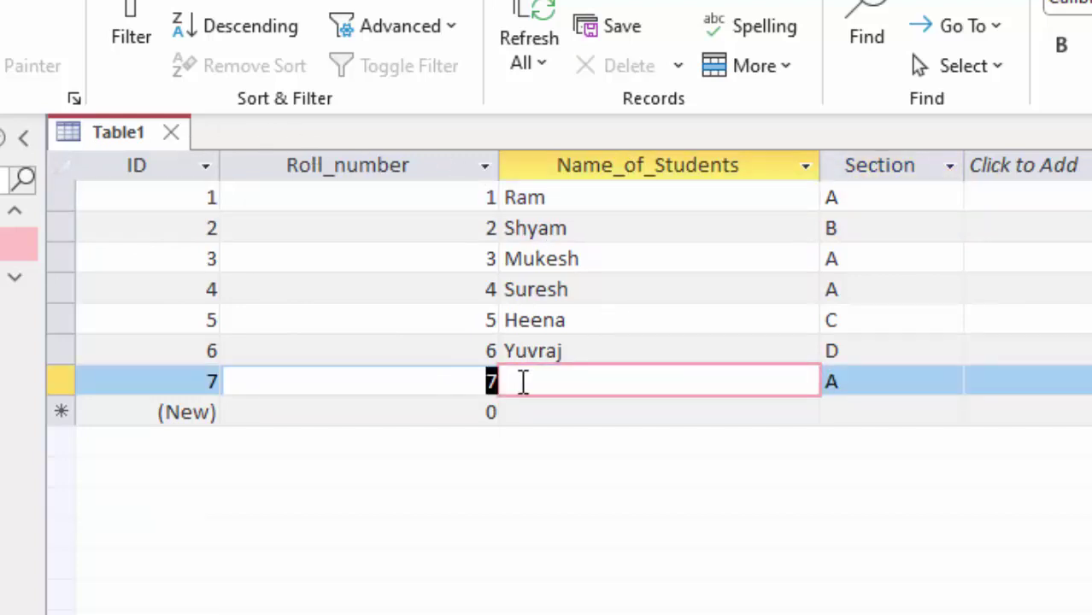
pyautogui.click(733, 377)
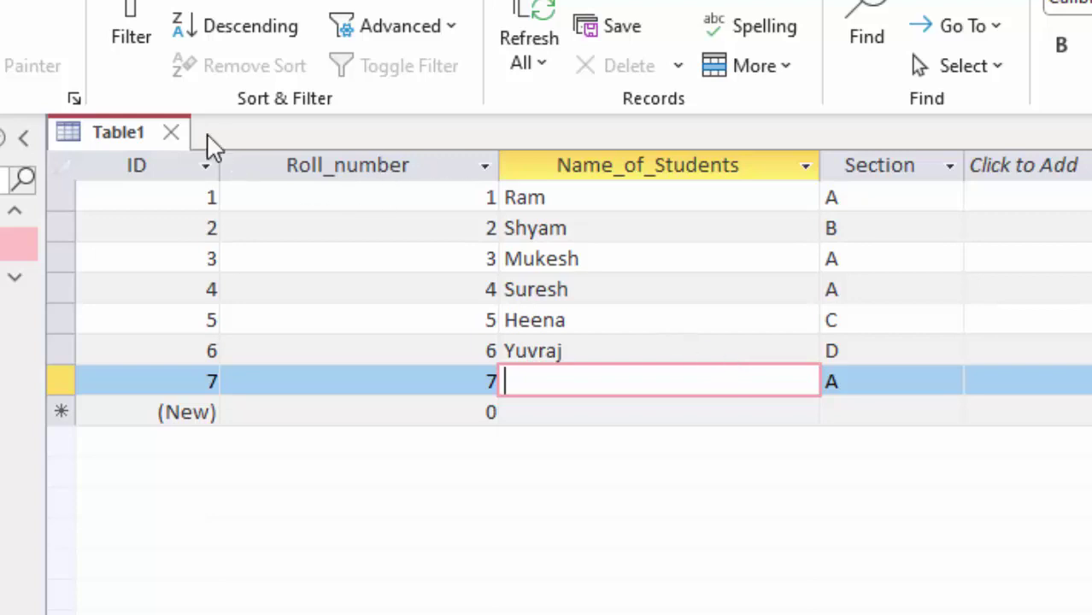
# Close Table1, create a blank query with Query Design, and switch it to SQL View
pyautogui.click(170, 133)
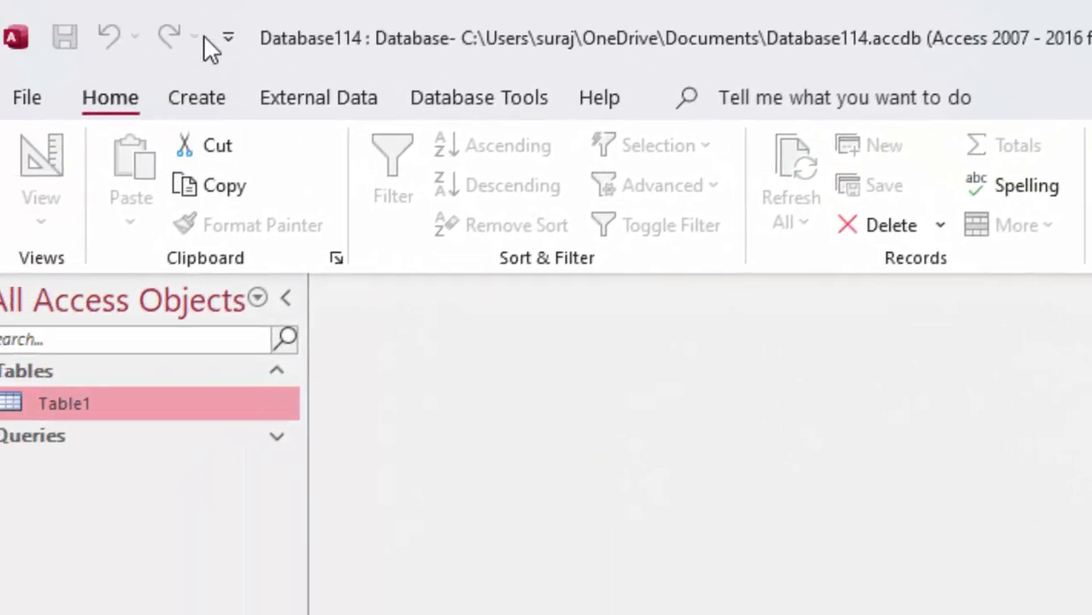
pyautogui.click(206, 101)
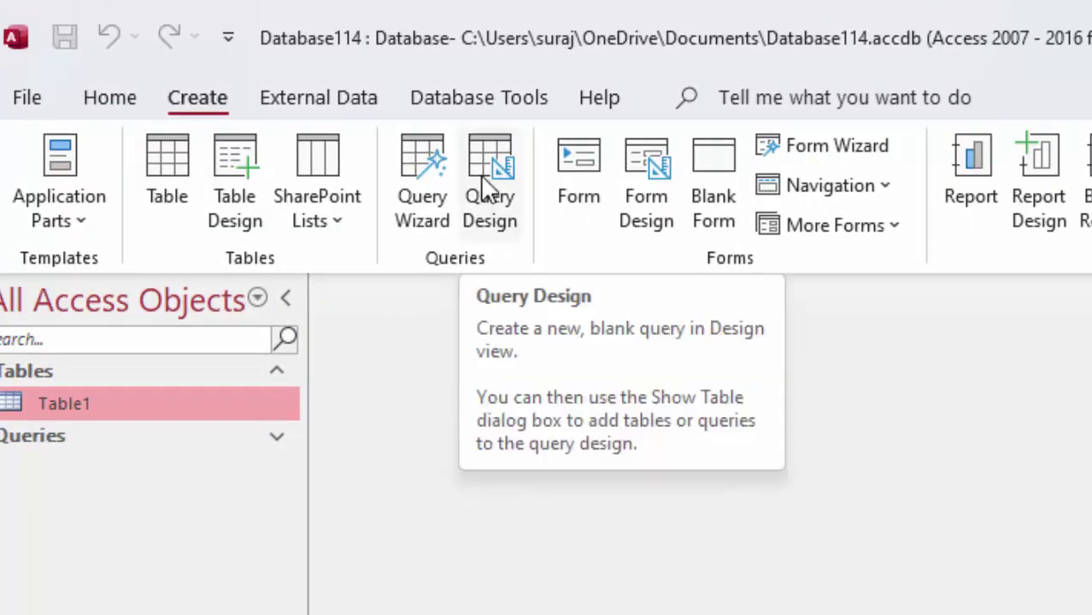
pyautogui.click(487, 181)
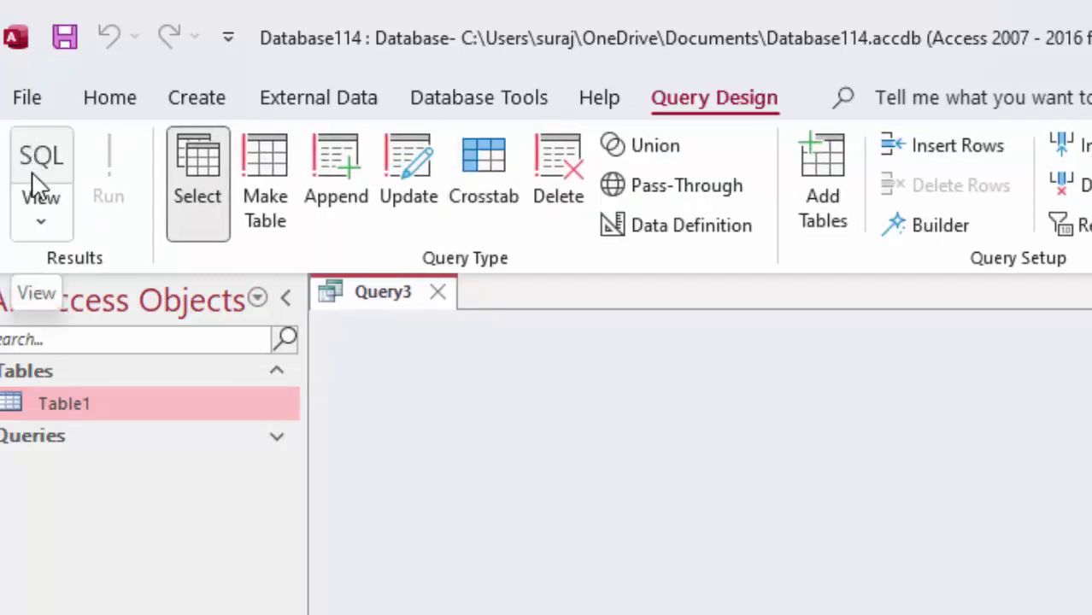
pyautogui.click(36, 230)
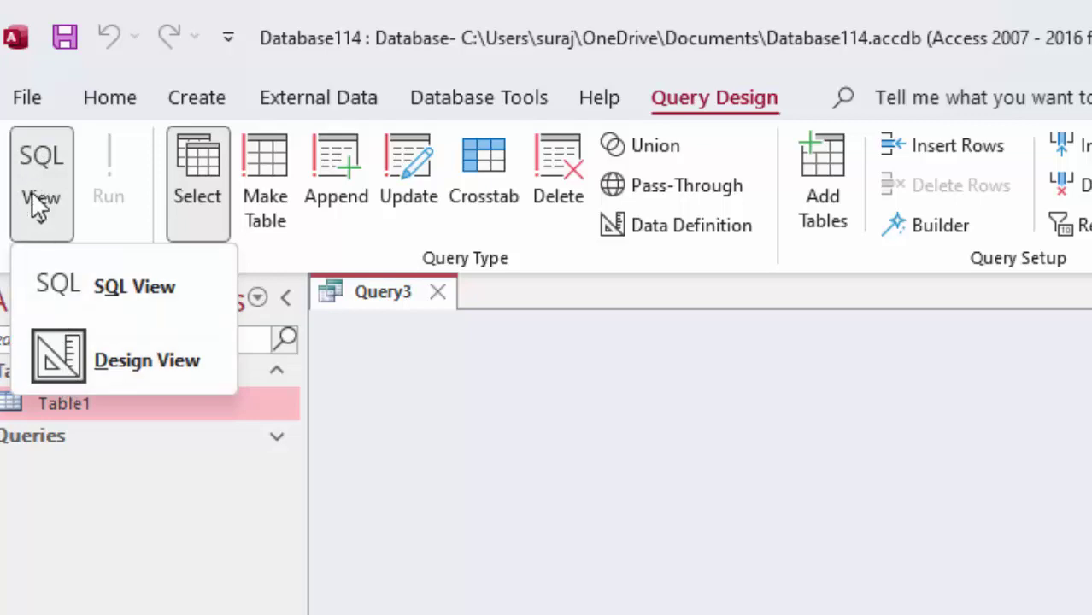
pyautogui.click(88, 290)
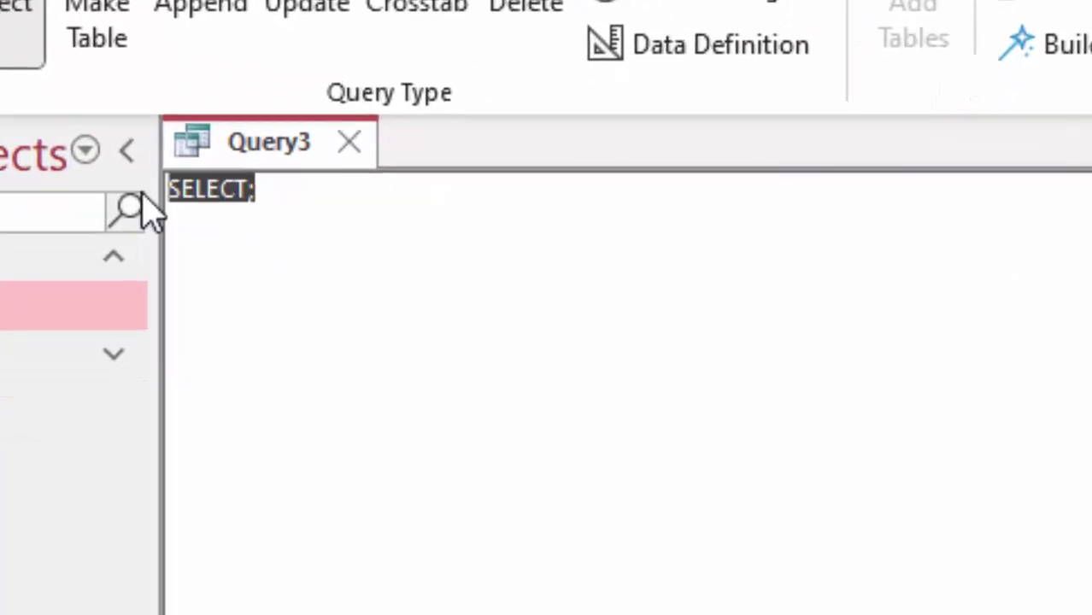
# Replace the default 'SELECT;' with 'update Table1', followed by 'set' on a new line
pyautogui.press('Delete')
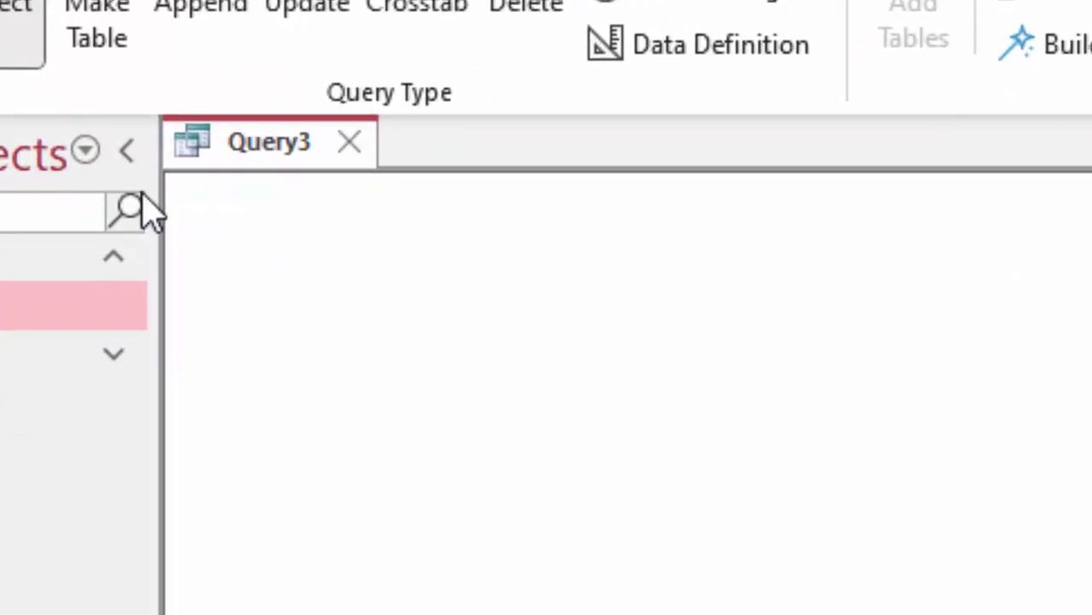
pyautogui.write('upda')
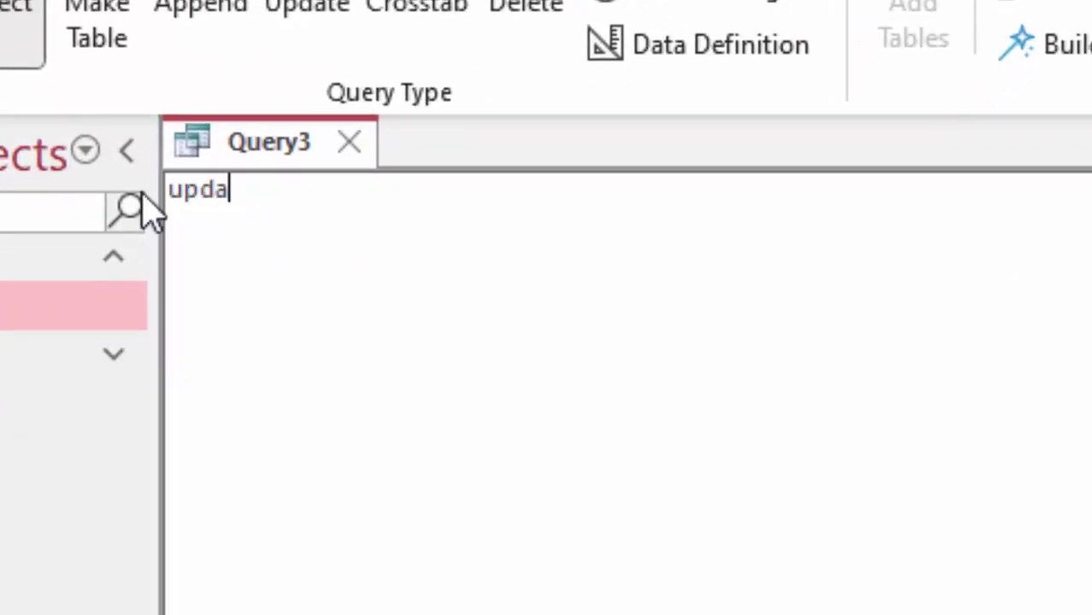
pyautogui.write('te ')
pyautogui.write('Ta')
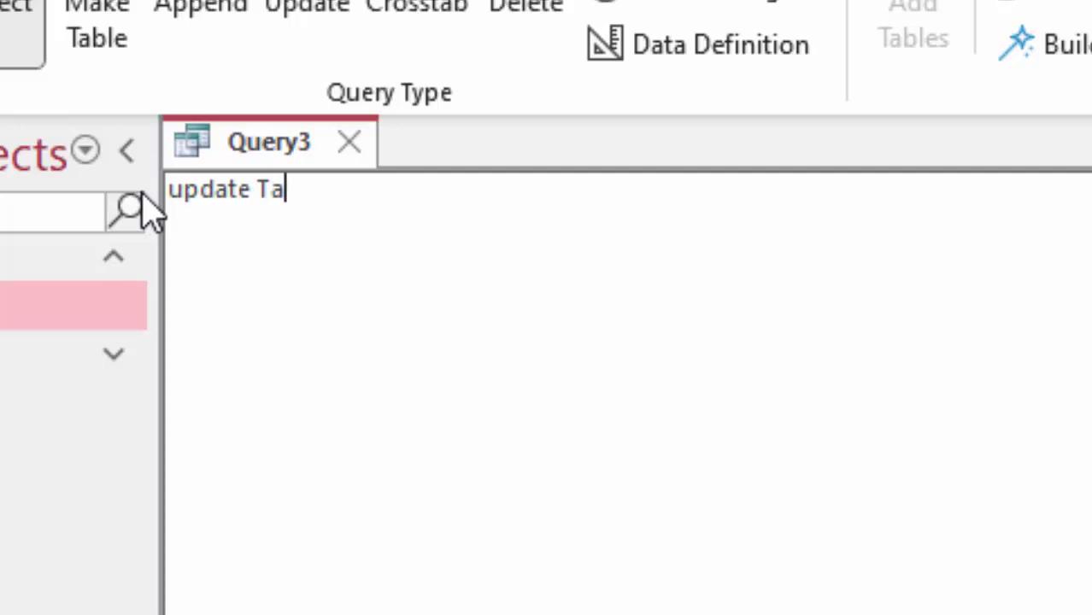
pyautogui.write('ble1')
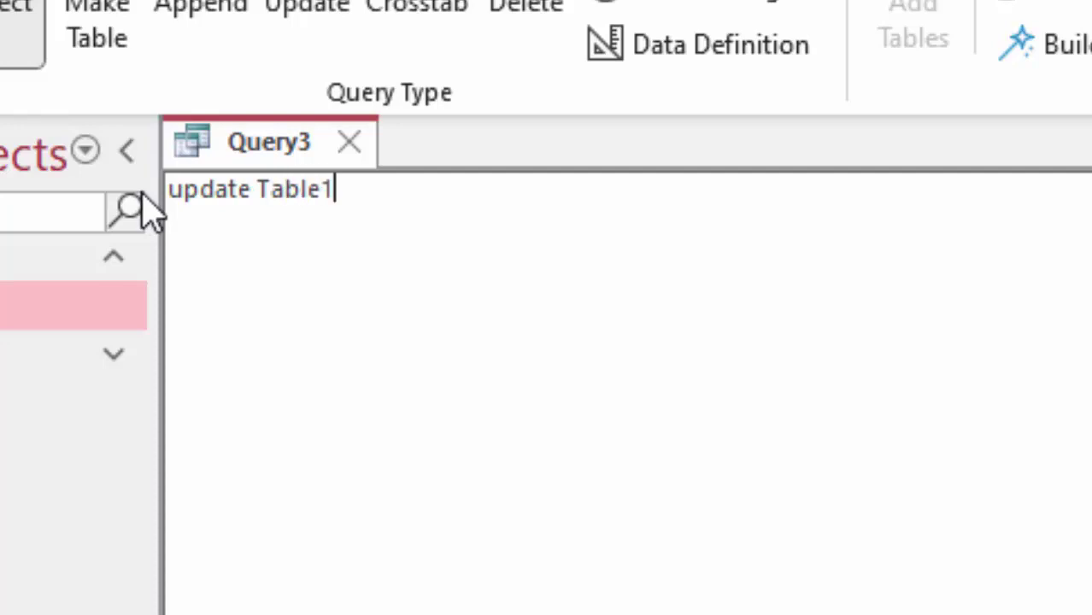
pyautogui.press('Return')
pyautogui.write('se')
pyautogui.write('t')
# Open Table1 from the navigation pane to check row 7, then return to Query3's SQL
pyautogui.doubleClick(51, 305)
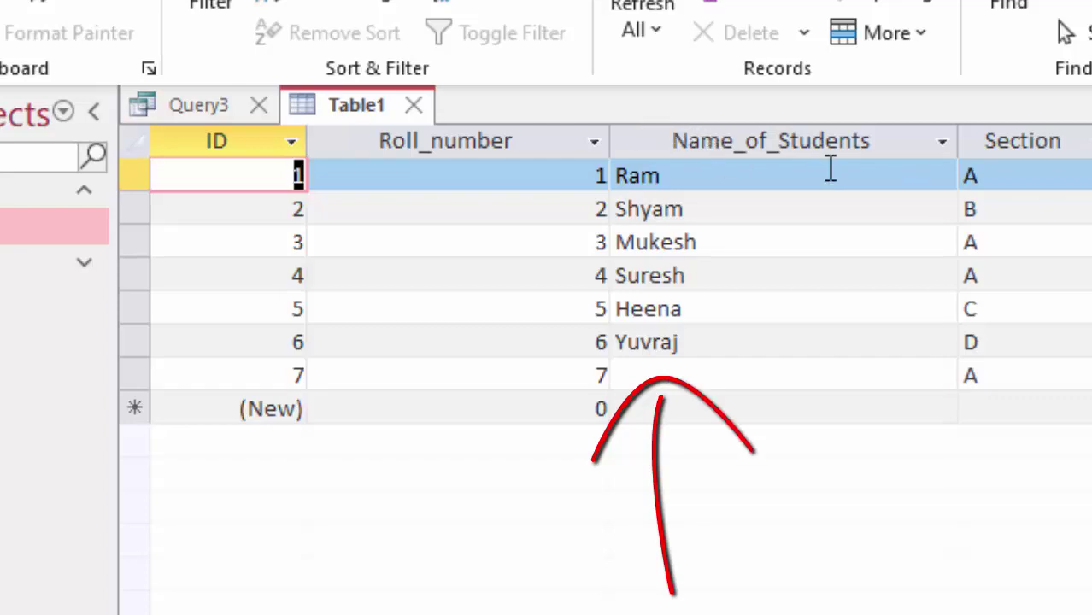
pyautogui.click(256, 106)
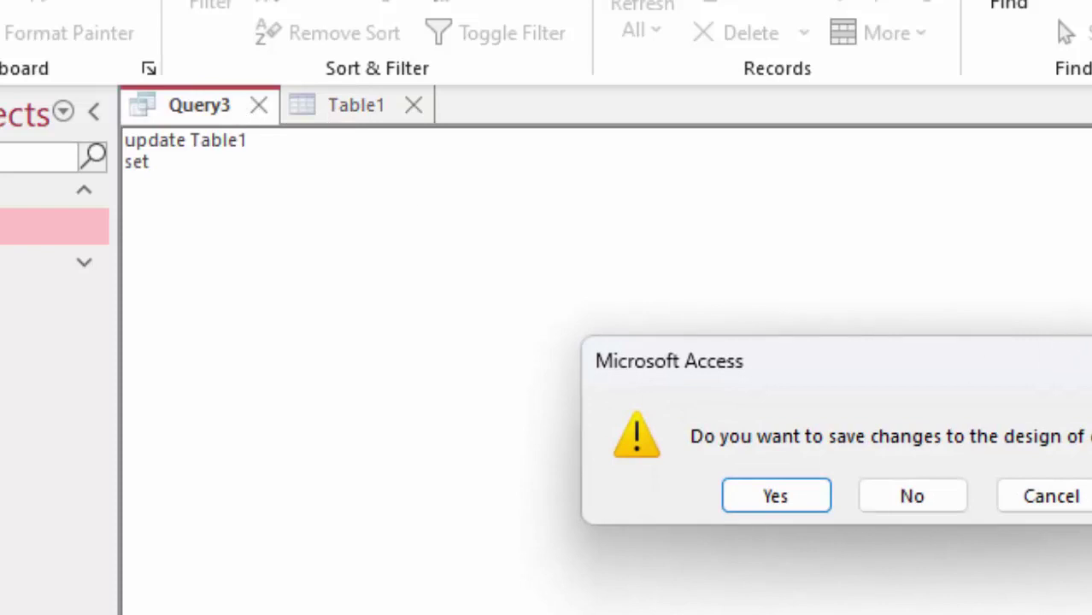
# Extend the SET clause with Name_of_students="Gaurav", then view the Table1 records
pyautogui.press('Escape')
pyautogui.write('N')
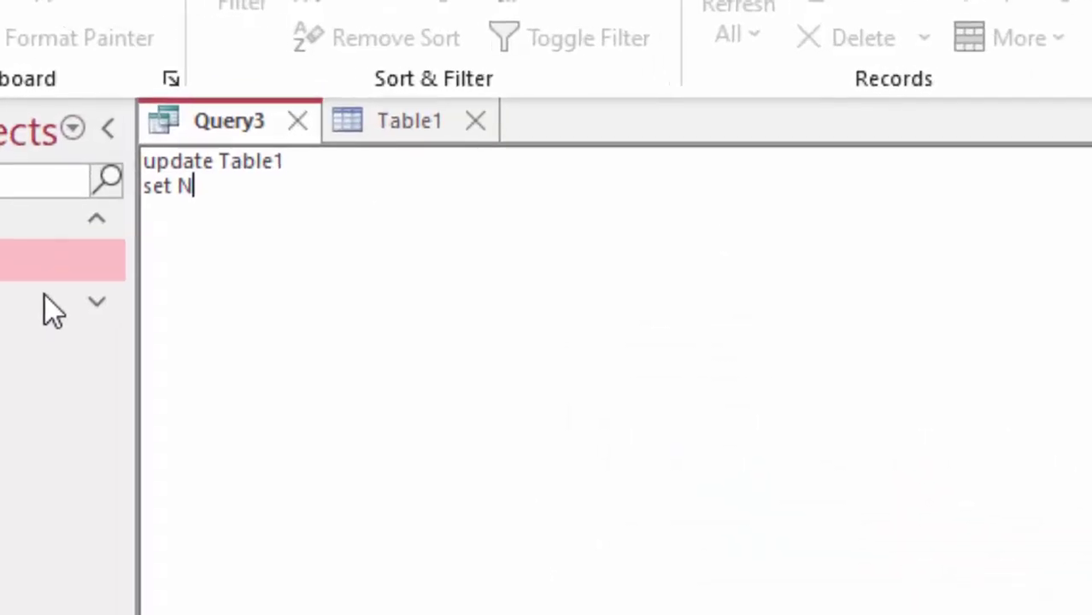
pyautogui.write('a')
pyautogui.write('m')
pyautogui.write('e_o')
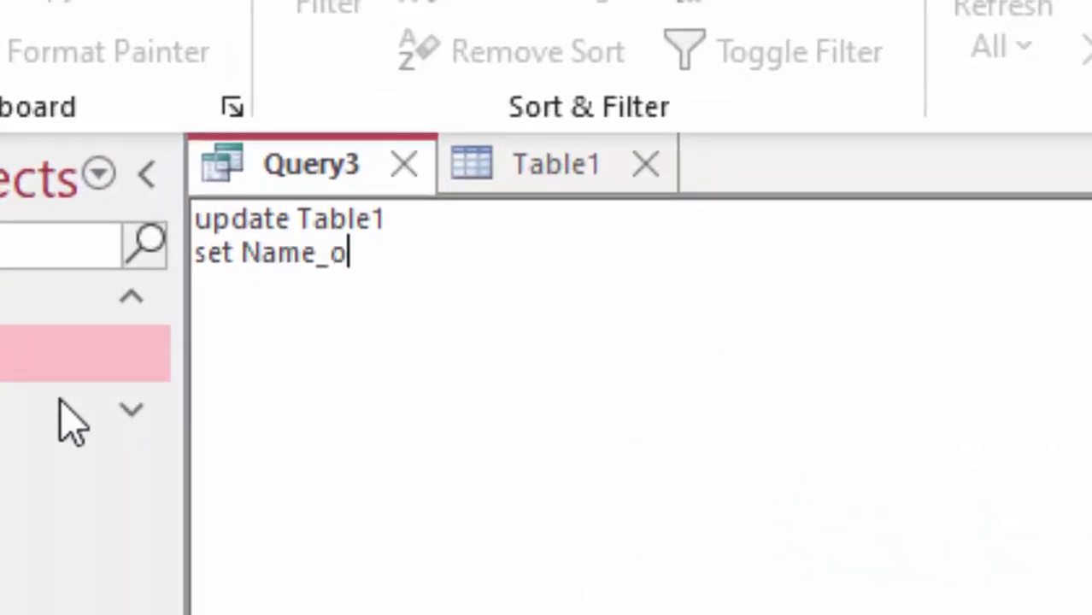
pyautogui.write('f_s')
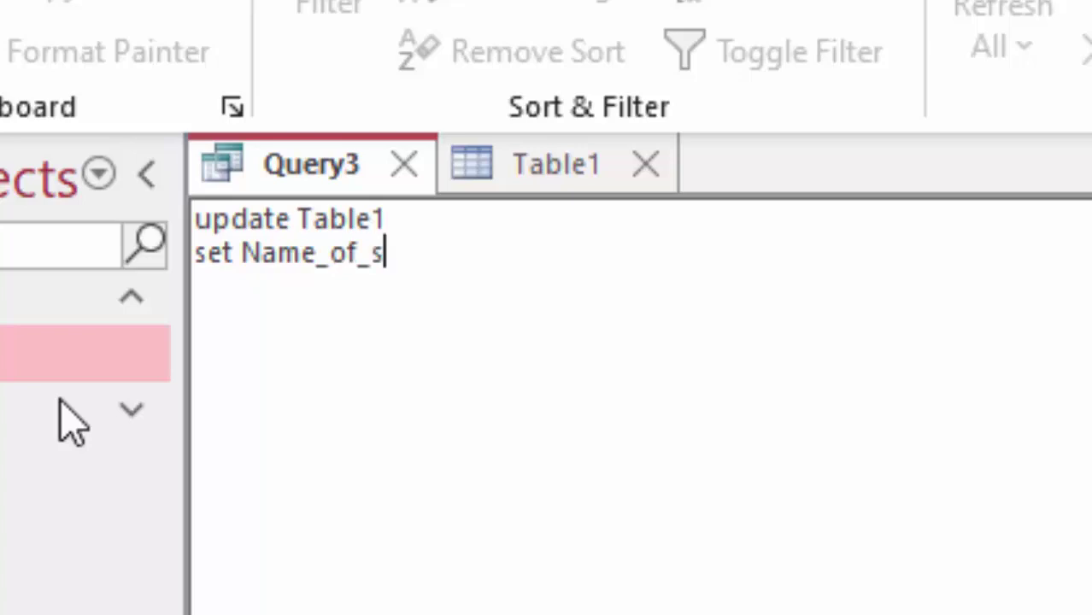
pyautogui.write('tuden')
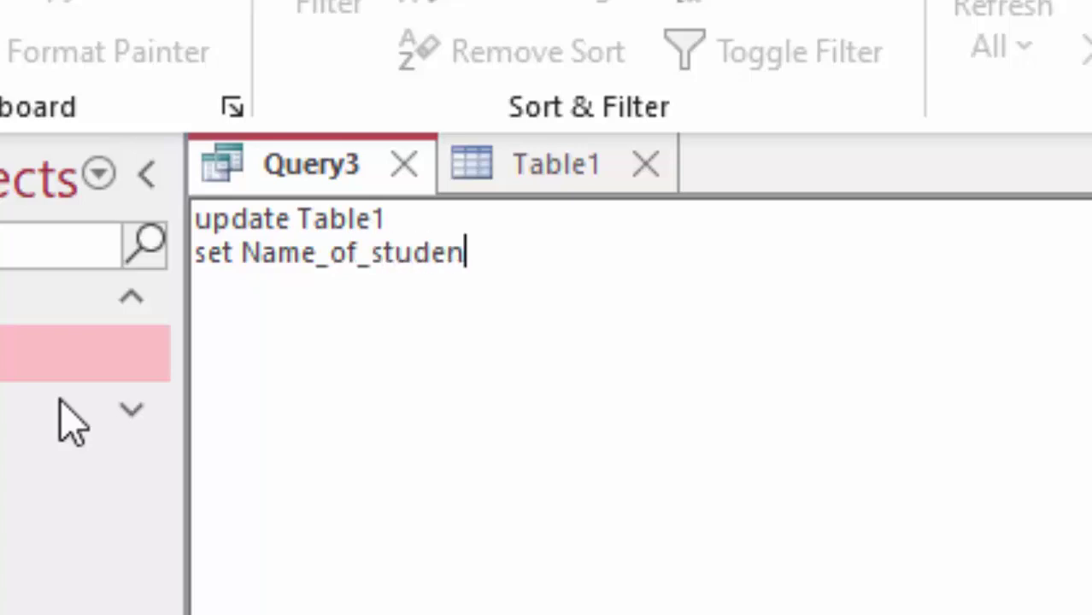
pyautogui.write('ts')
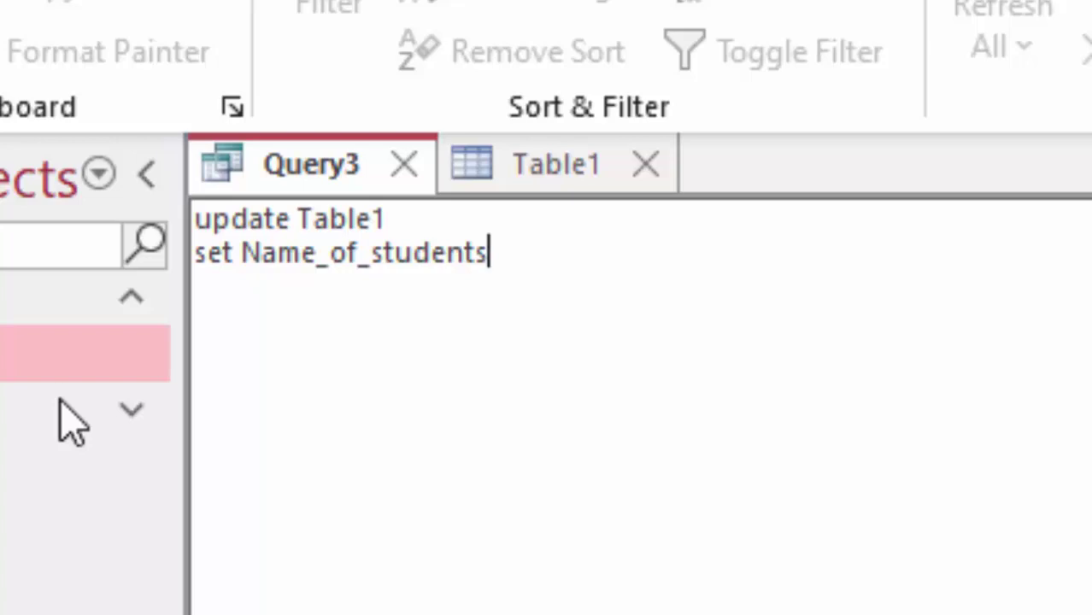
pyautogui.write('=')
pyautogui.write("'")
pyautogui.write('Ga')
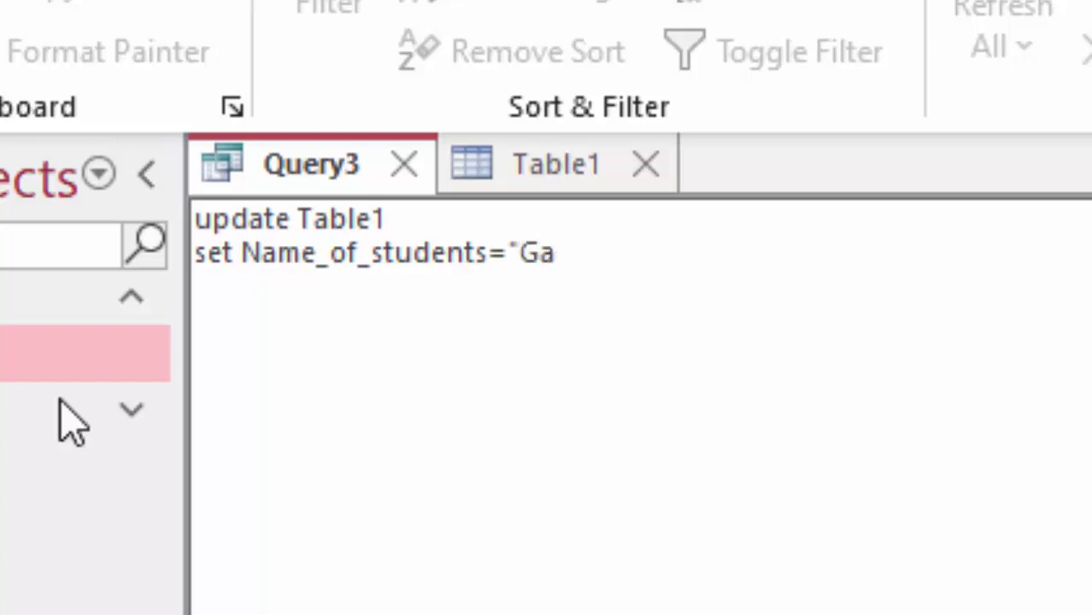
pyautogui.write('urav')
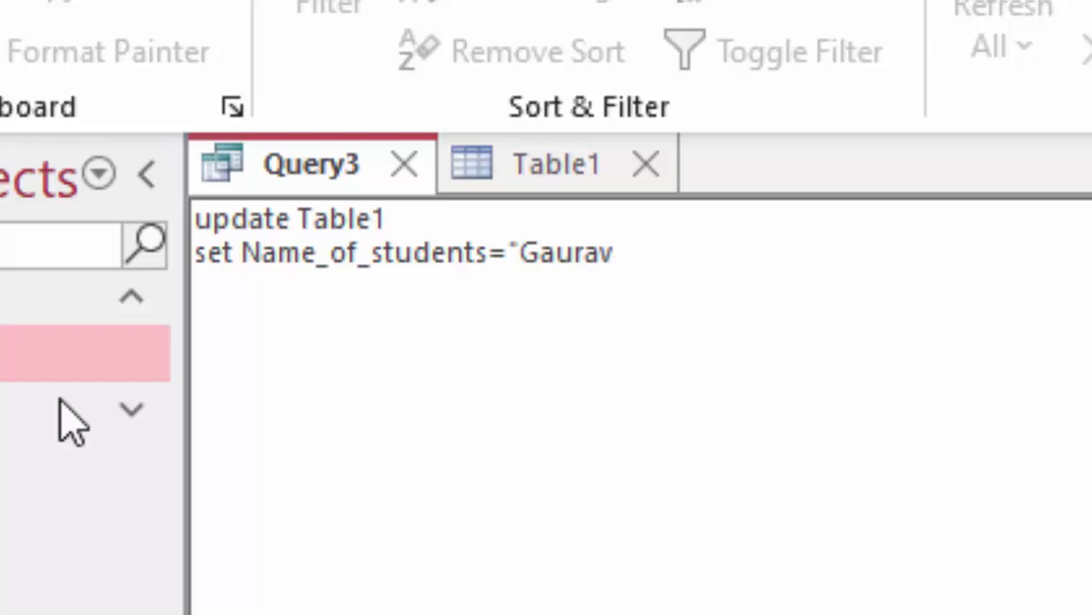
pyautogui.write('"')
pyautogui.write(',')
pyautogui.click(534, 163)
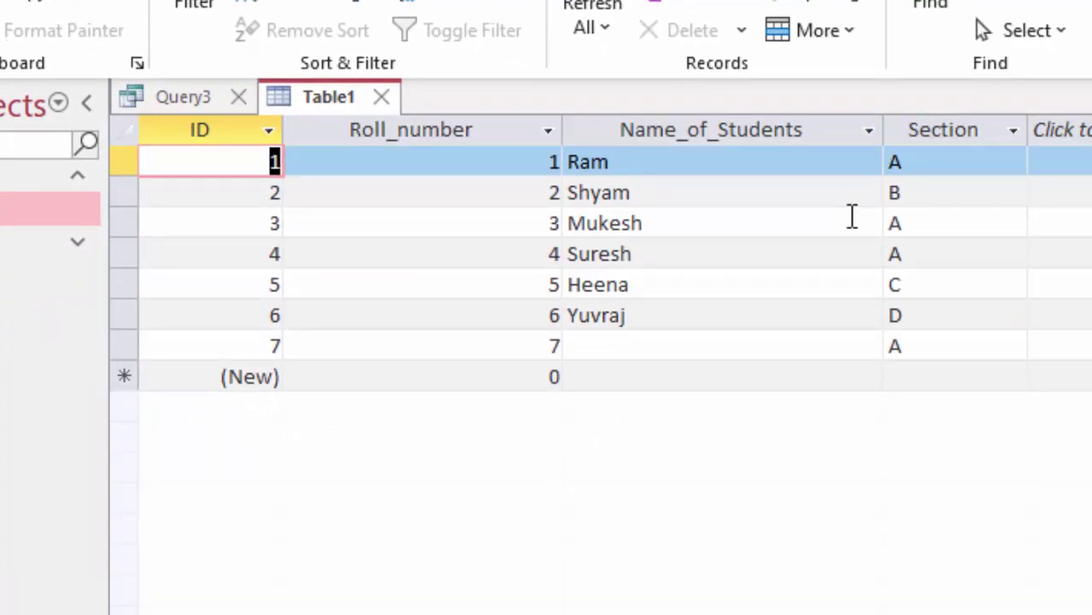
# Drop the trailing comma and add 'where Roll_number=7' on a new line, checking Table1 along the way
pyautogui.click(183, 100)
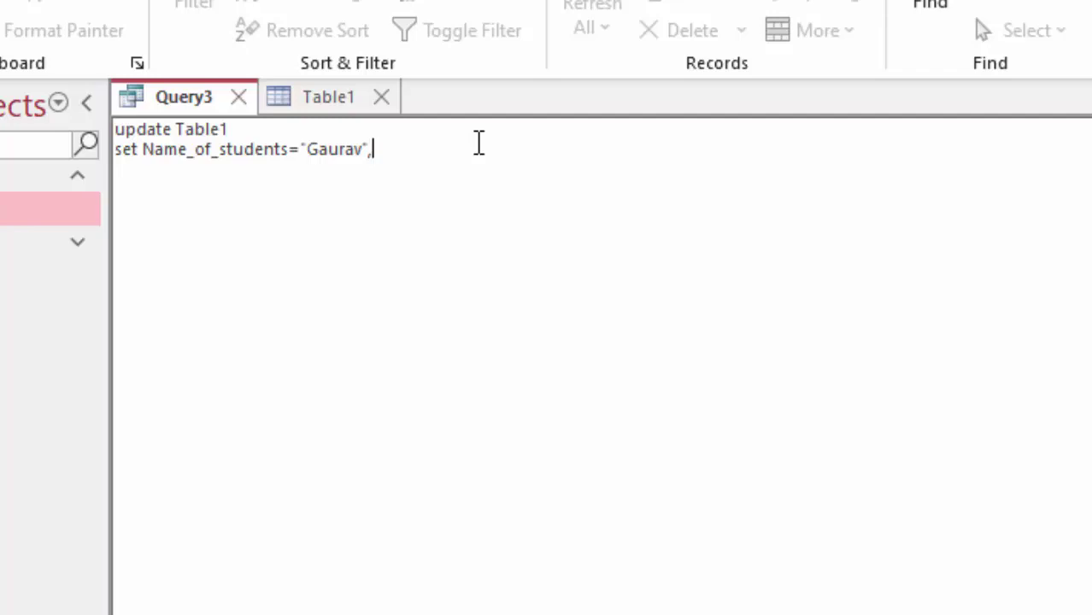
pyautogui.press('BackSpace')
pyautogui.press('Return')
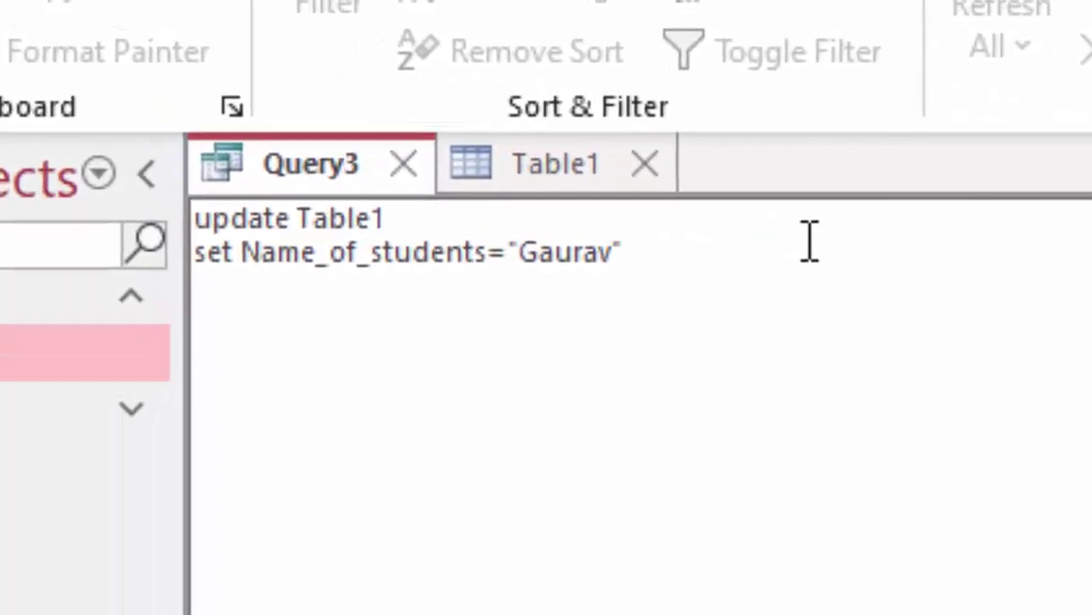
pyautogui.write('wh')
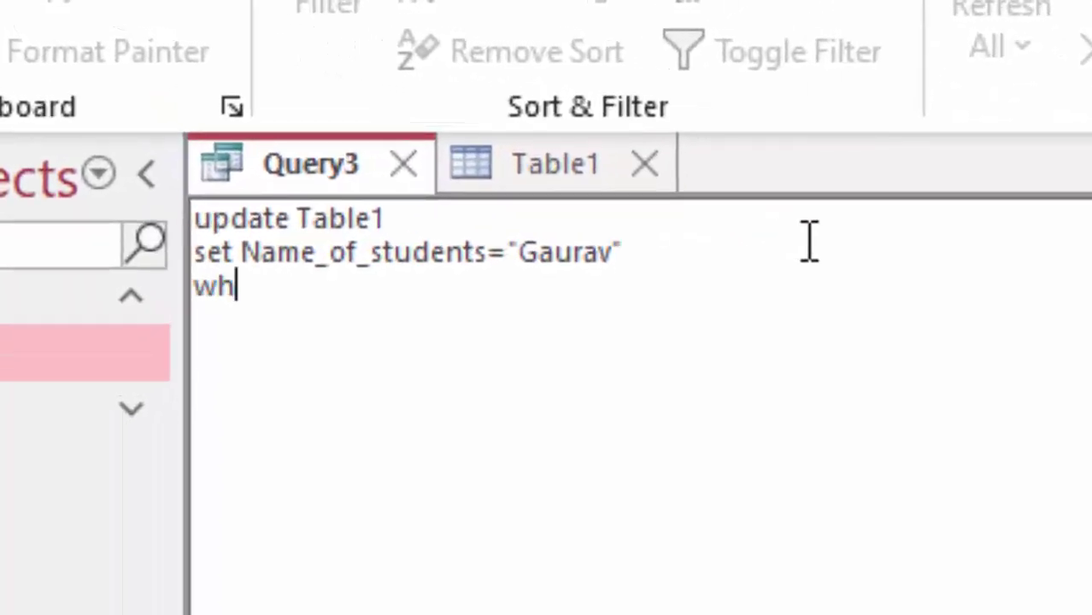
pyautogui.write('ere')
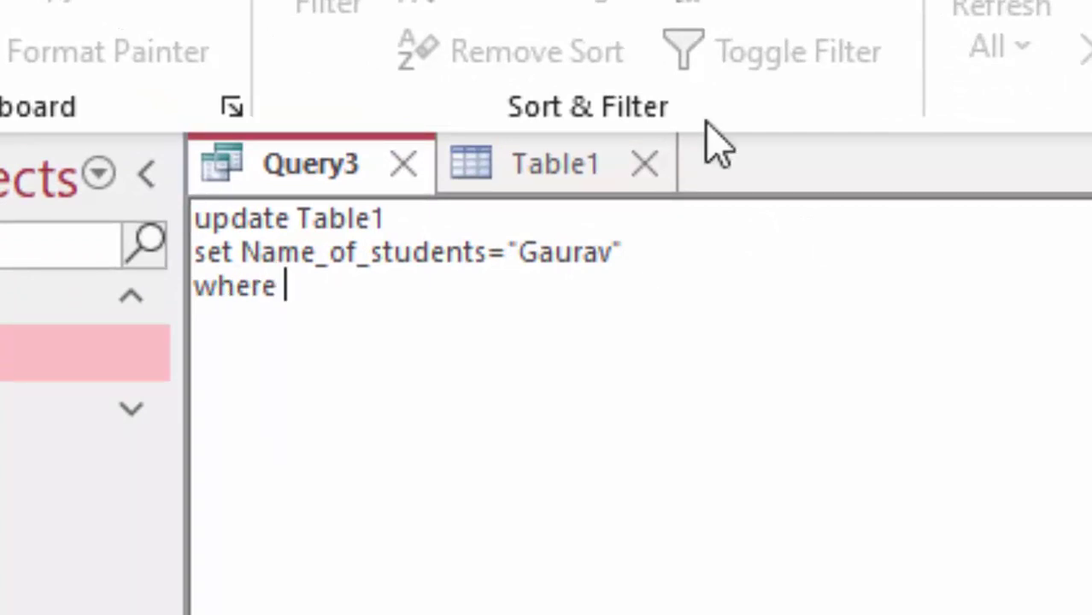
pyautogui.click(493, 181)
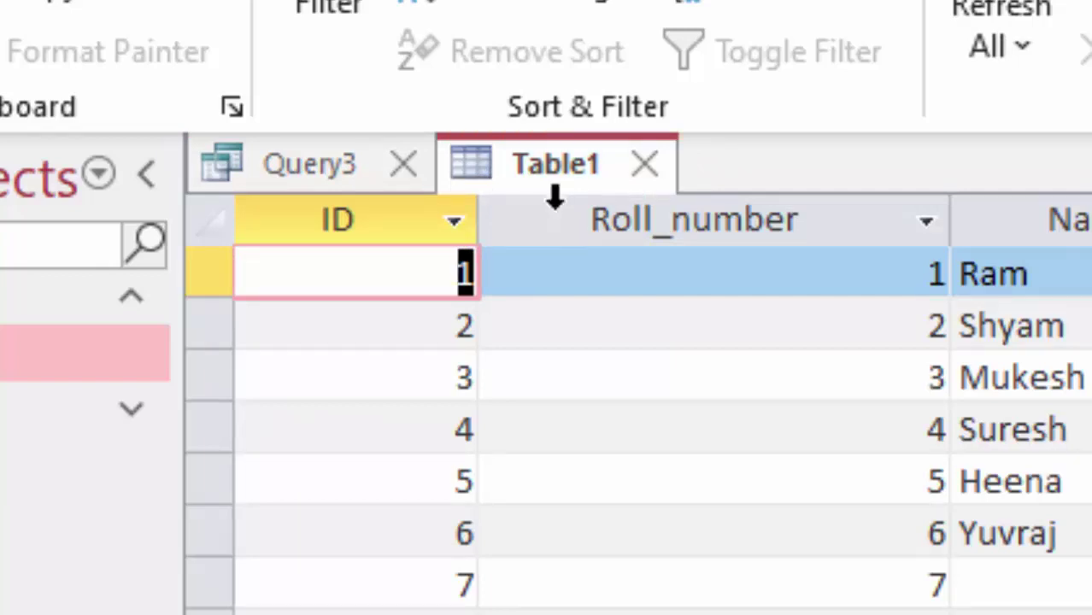
pyautogui.click(283, 175)
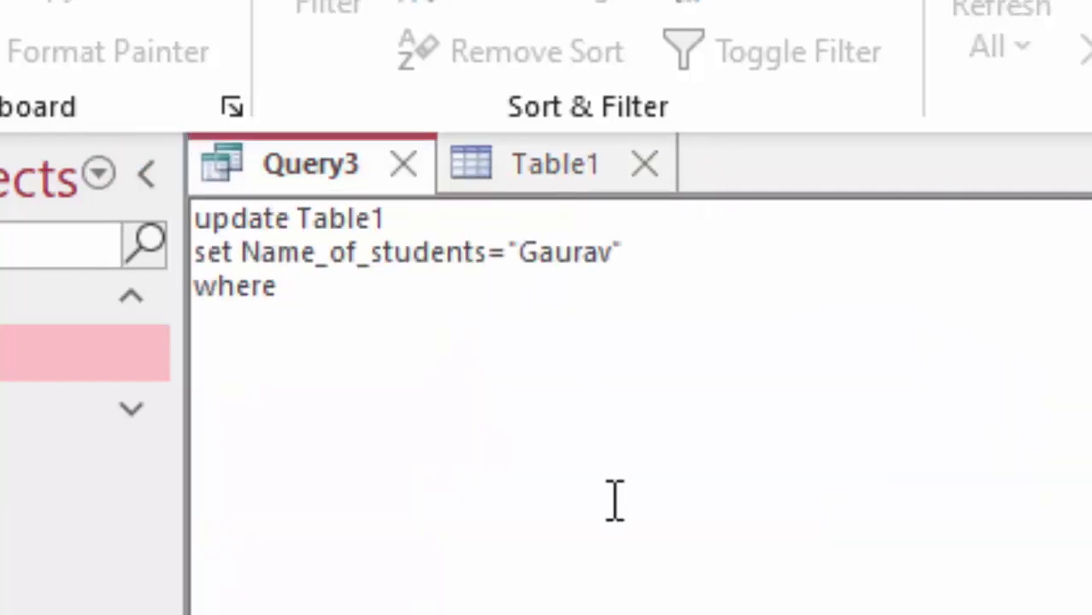
pyautogui.write('Roll')
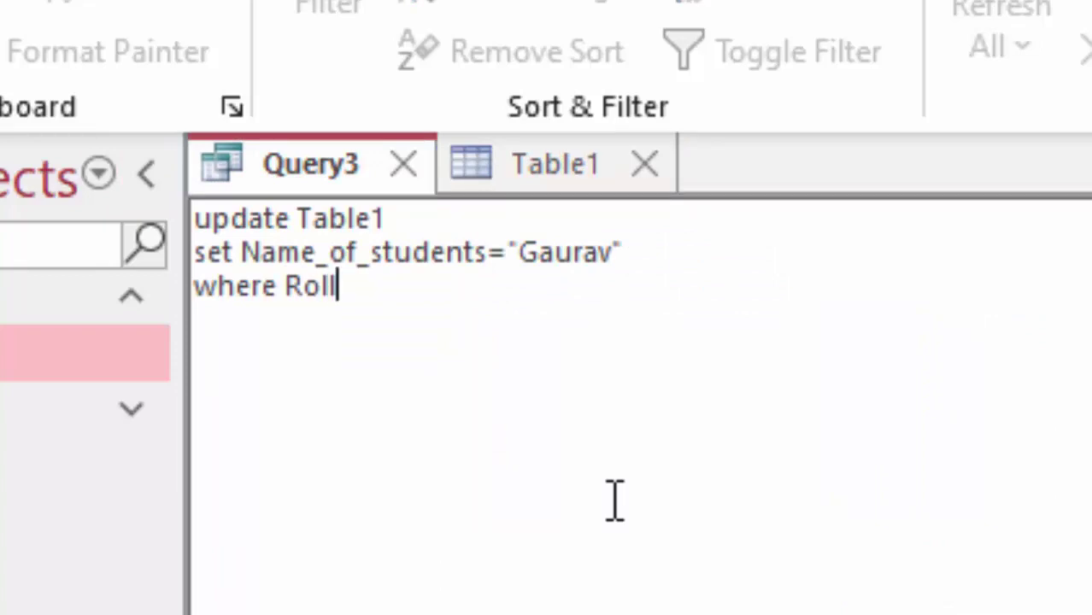
pyautogui.write('_numb')
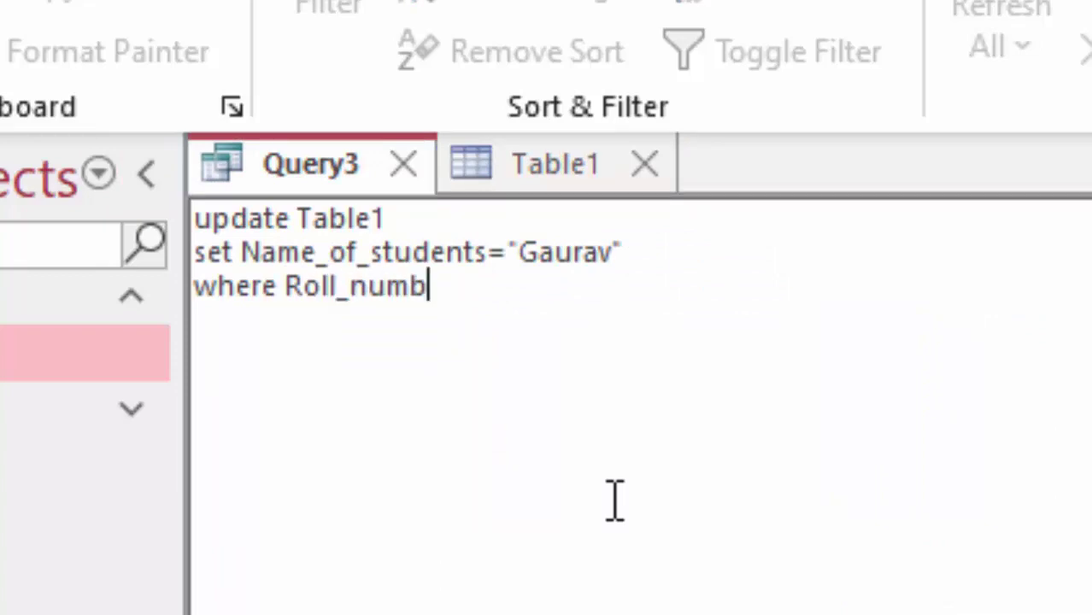
pyautogui.write('er=7')
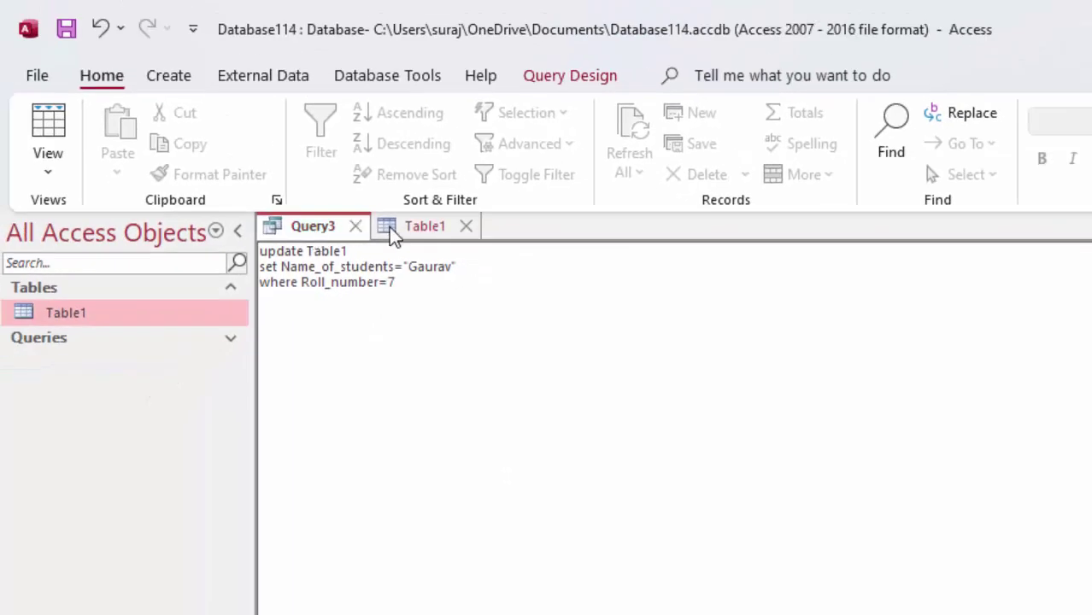
pyautogui.click(389, 227)
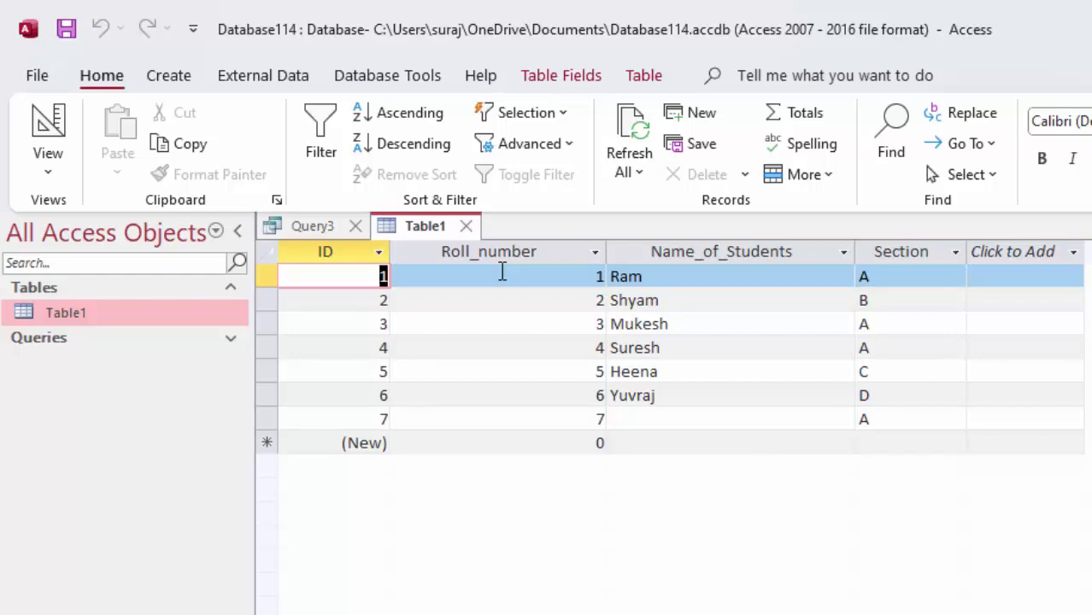
pyautogui.click(306, 225)
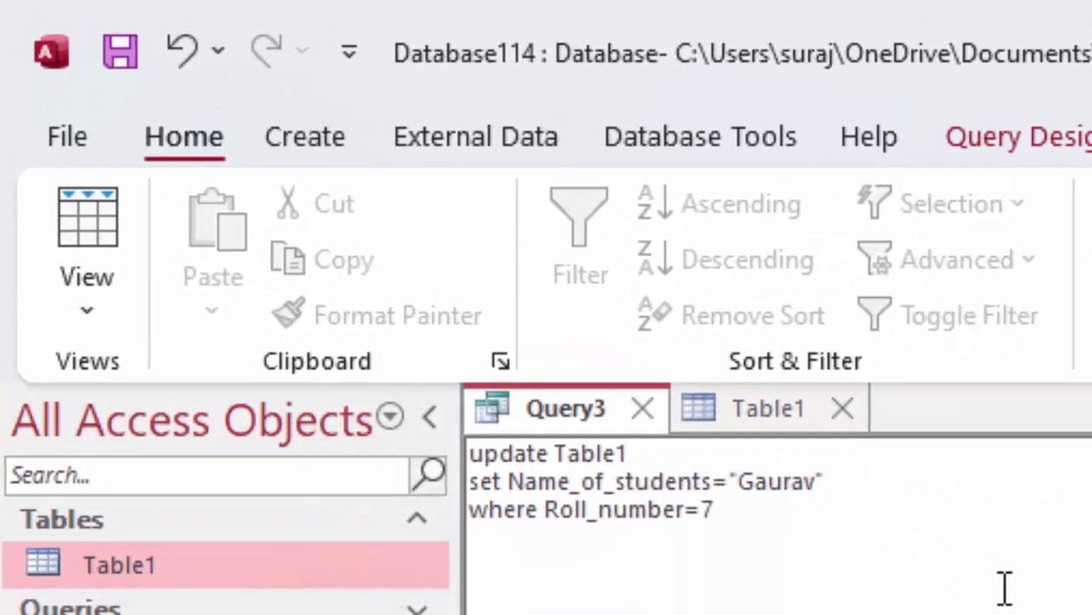
# End the SQL with a semicolon, close Table1, run Query3 and confirm updating 1 row
pyautogui.write(';')
pyautogui.click(852, 418)
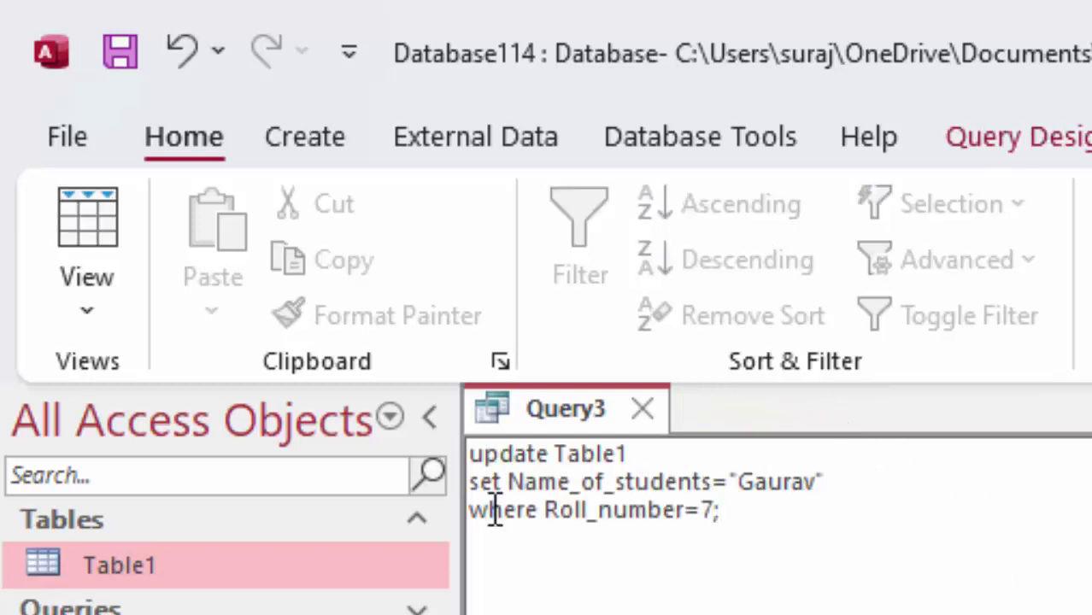
pyautogui.click(950, 141)
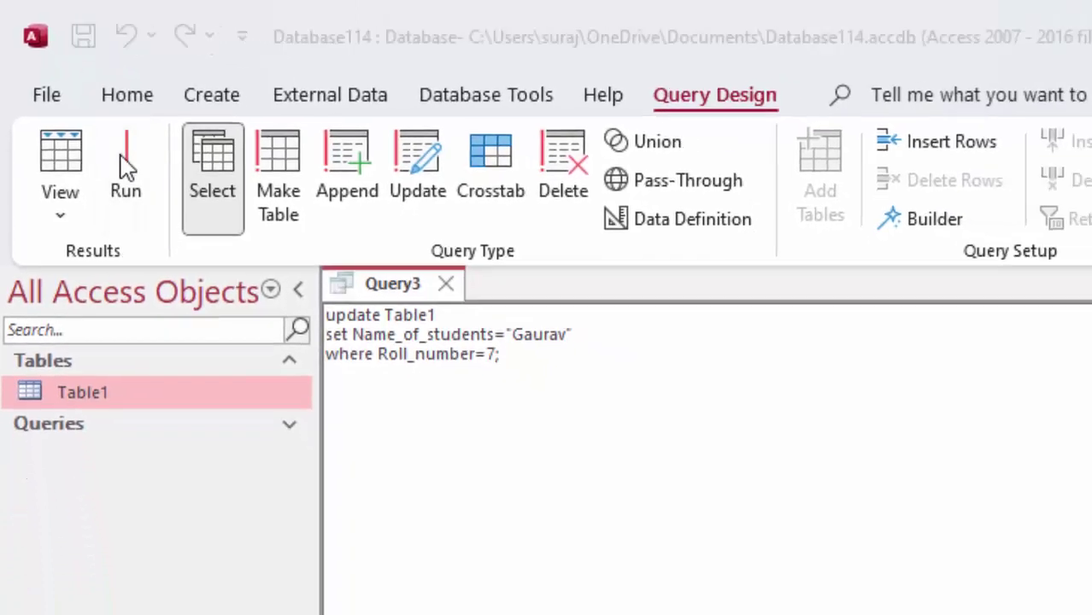
pyautogui.click(183, 227)
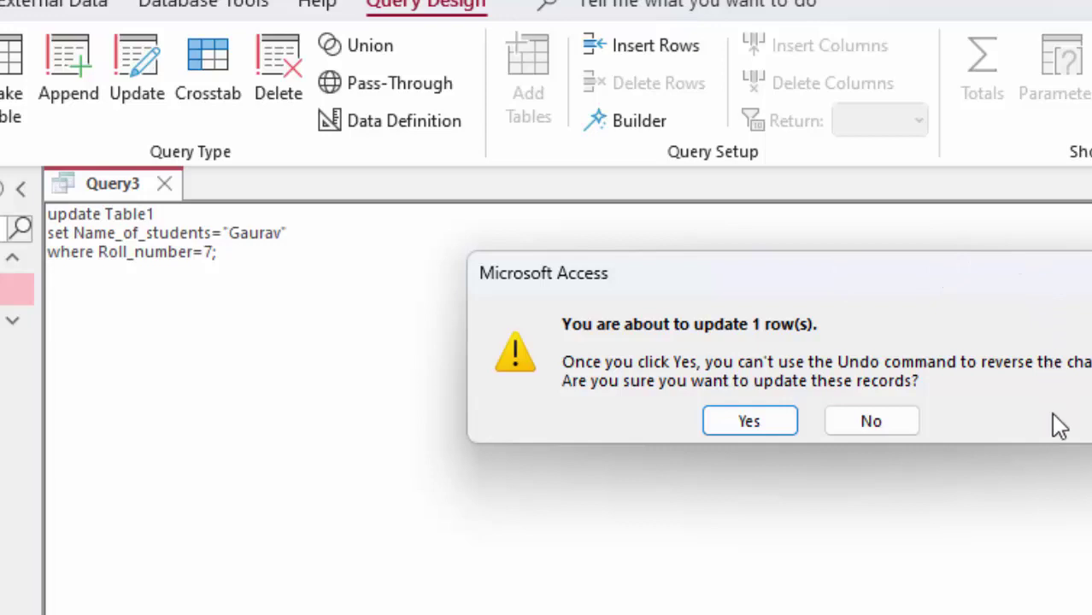
pyautogui.click(735, 427)
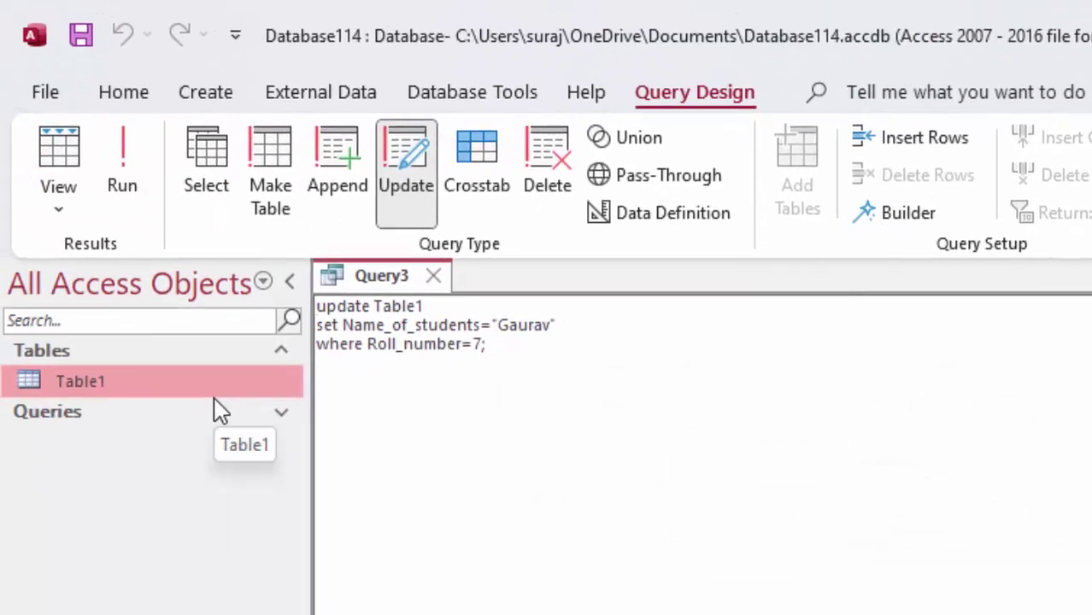
# Reopen Table1 and highlight 'Gaurav' in record 7's Name_of_Students cell
pyautogui.doubleClick(226, 389)
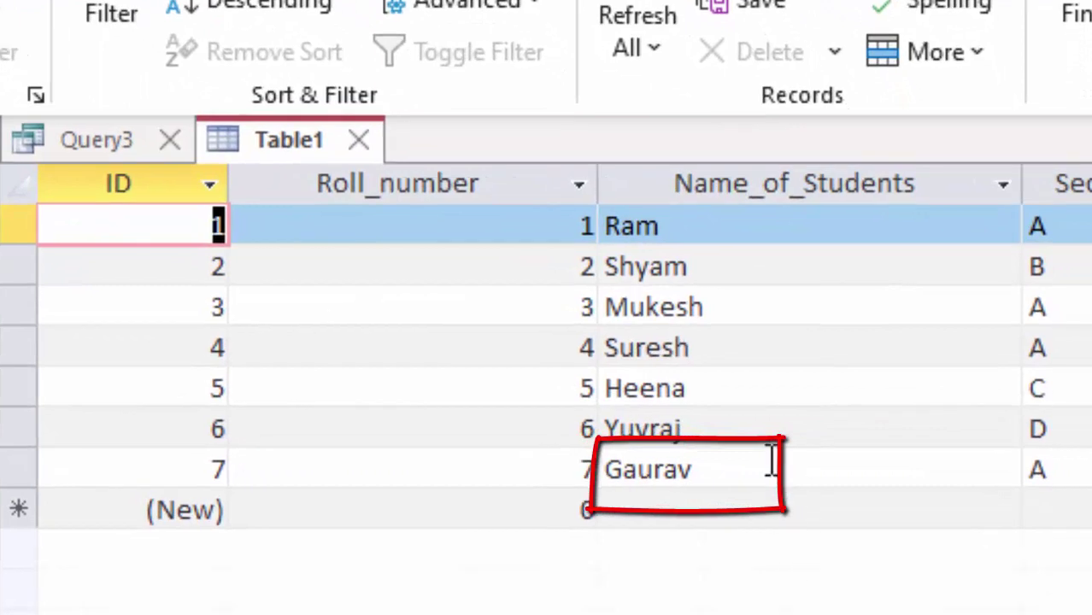
pyautogui.moveTo(814, 484); pyautogui.dragTo(715, 492)
pyautogui.moveTo(650, 475); pyautogui.dragTo(604, 470)
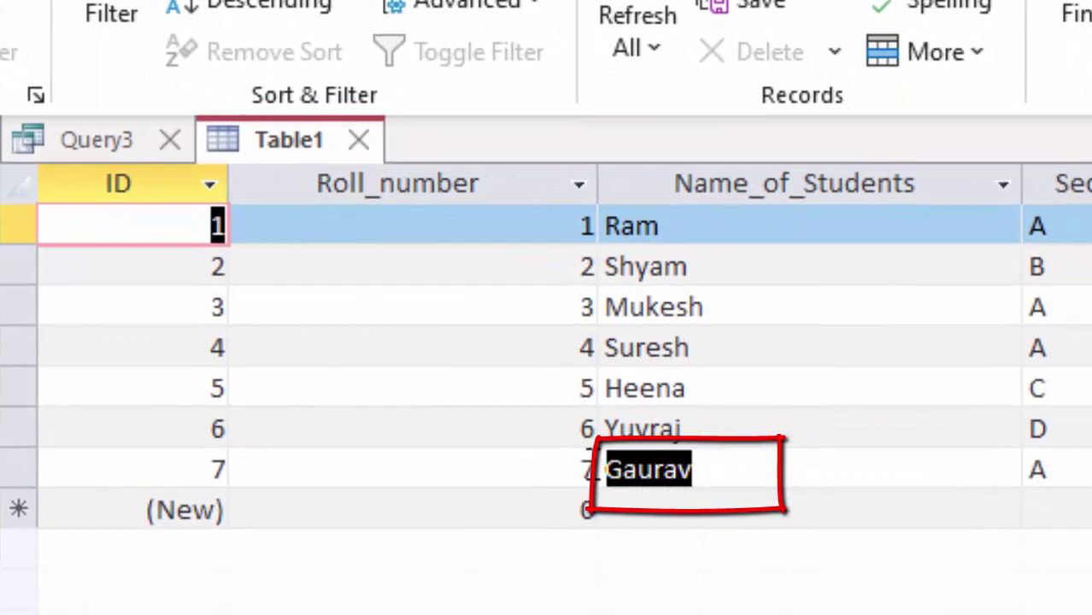